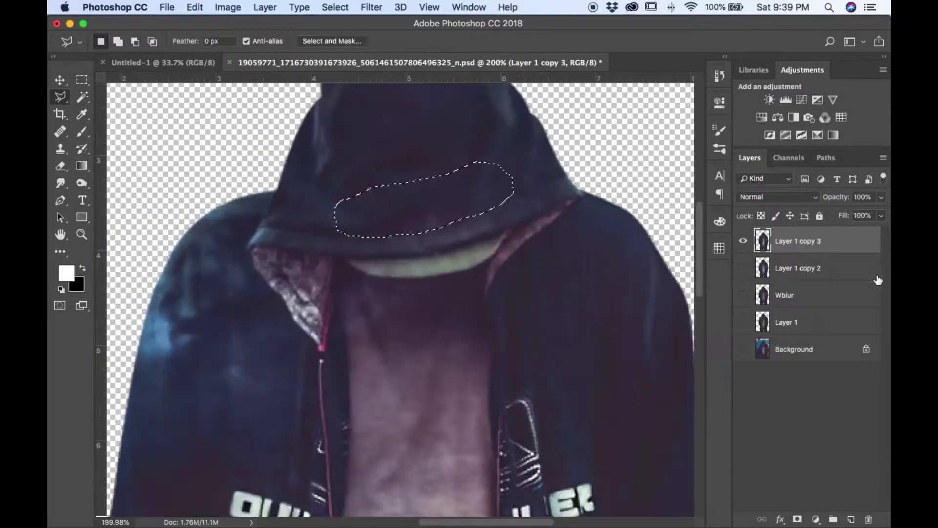
Clone Stamp over the lettering on the figure's hood
left_click(62, 153)
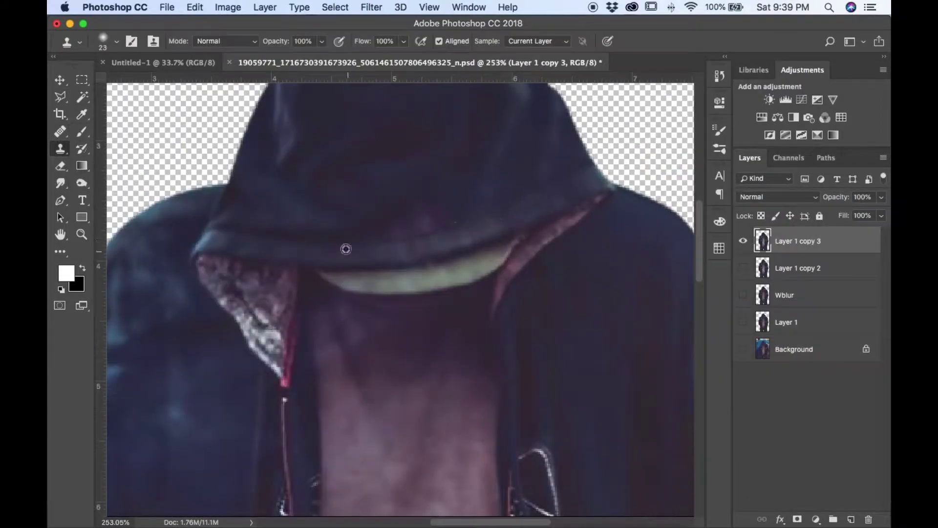
Remove the remaining hood lettering with Healing Brush and Clone Stamp, then darken Blacks in Camera Raw
left_click_drag(59, 131, 86, 147)
scroll(378, 205, "up", 1)
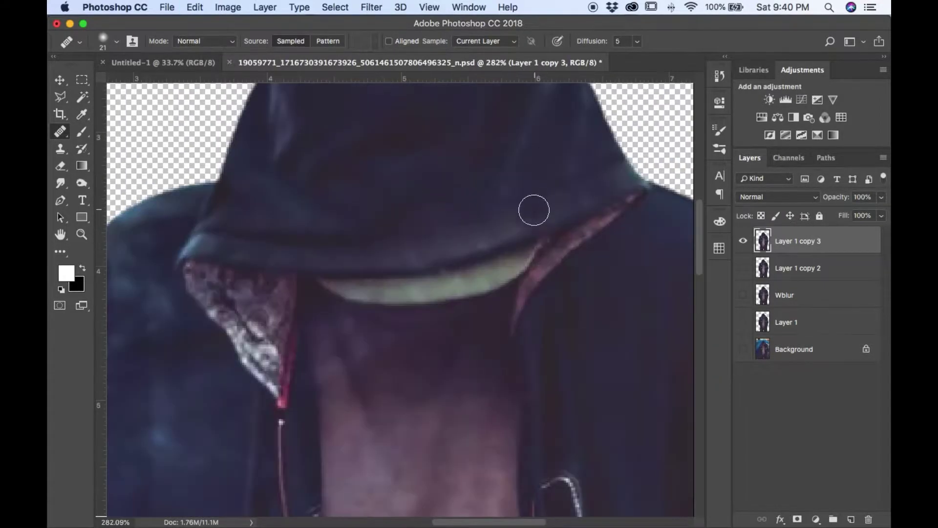
key("s")
scroll(457, 210, "up", 2)
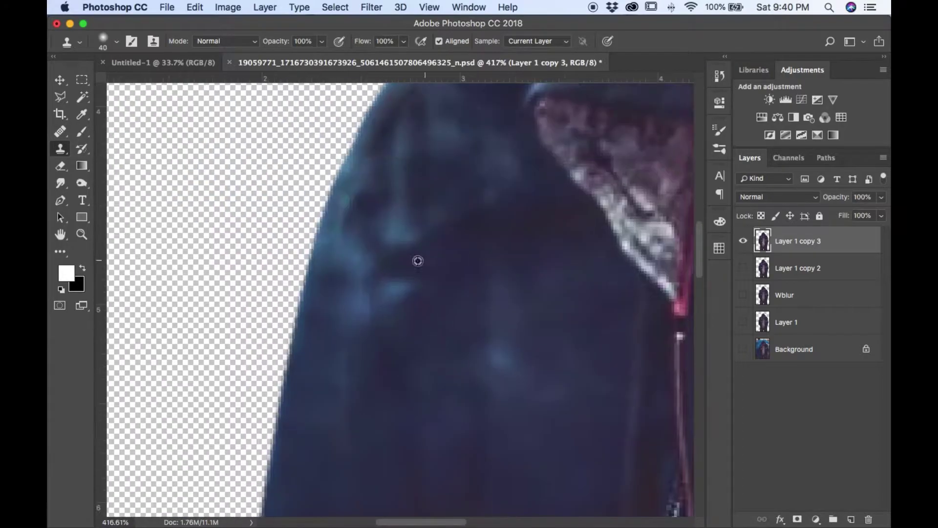
key("super+0")
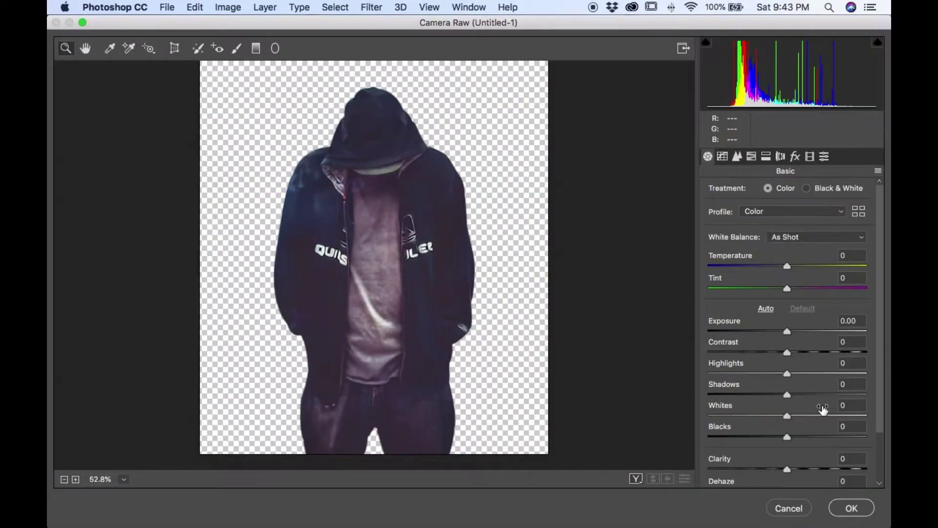
scroll(822, 410, "down", 3)
left_click_drag(786, 376, 739, 376)
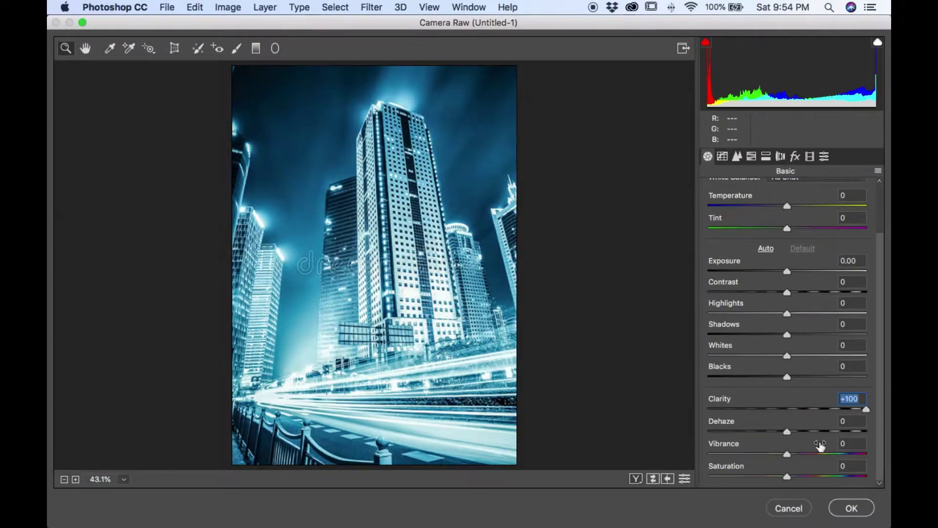
Raise the city photo's Dehaze to +38 and add a clipped Brightness/Contrast layer
left_click_drag(818, 431, 819, 431)
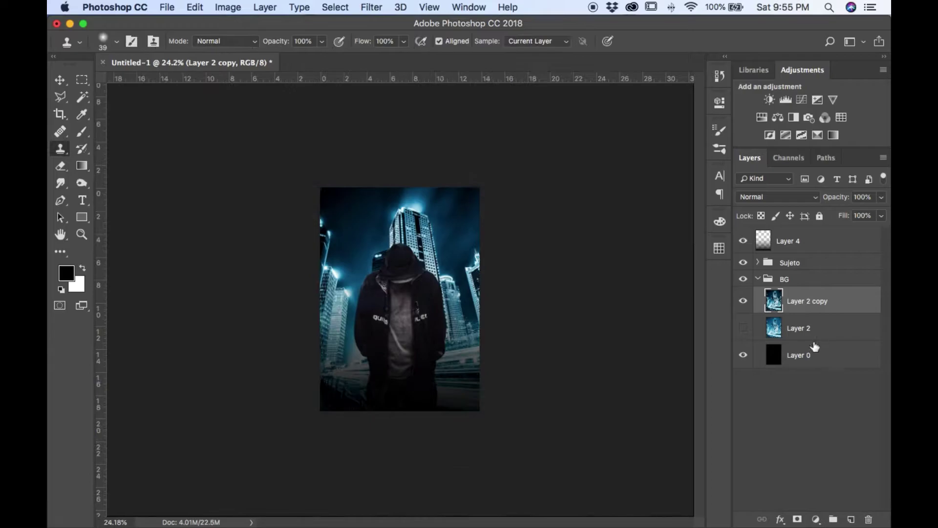
left_click(816, 518)
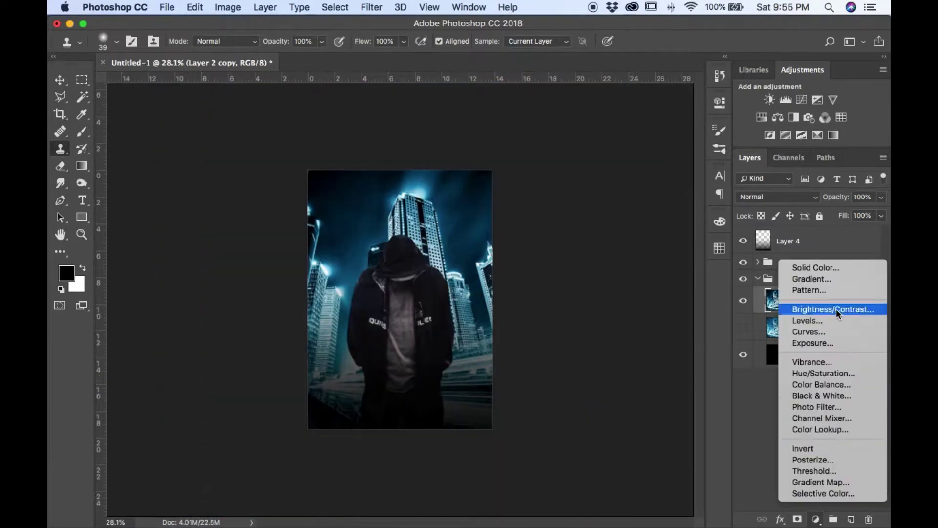
left_click(836, 308)
left_click(797, 315, "alt")
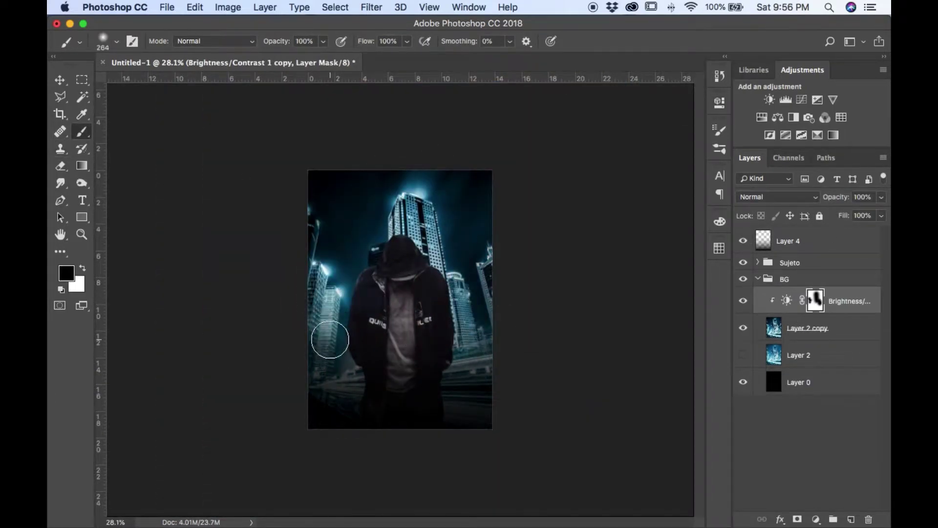
Duplicate the city layer, darken it with Highlights and Whites at -100, and apply its mask
key("ctrl+j")
left_click(371, 7)
left_click(408, 88)
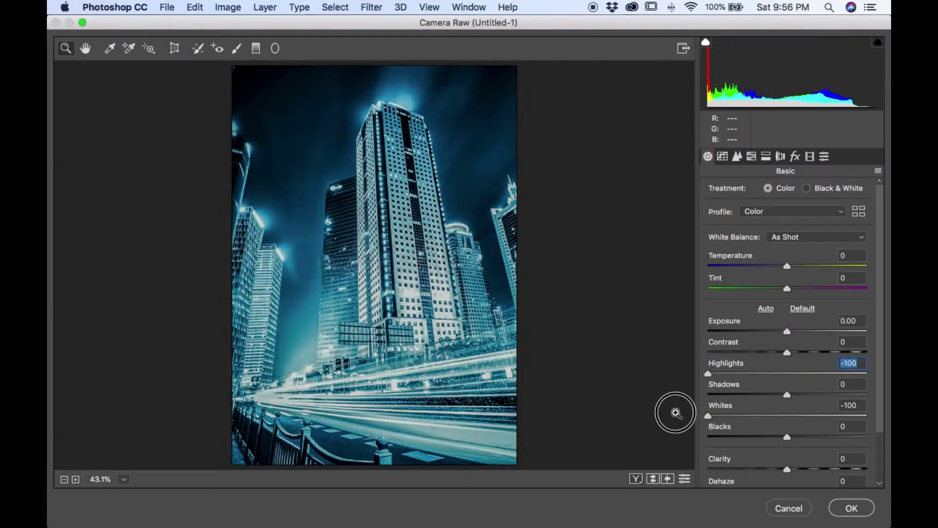
left_click(848, 505)
right_click(809, 329)
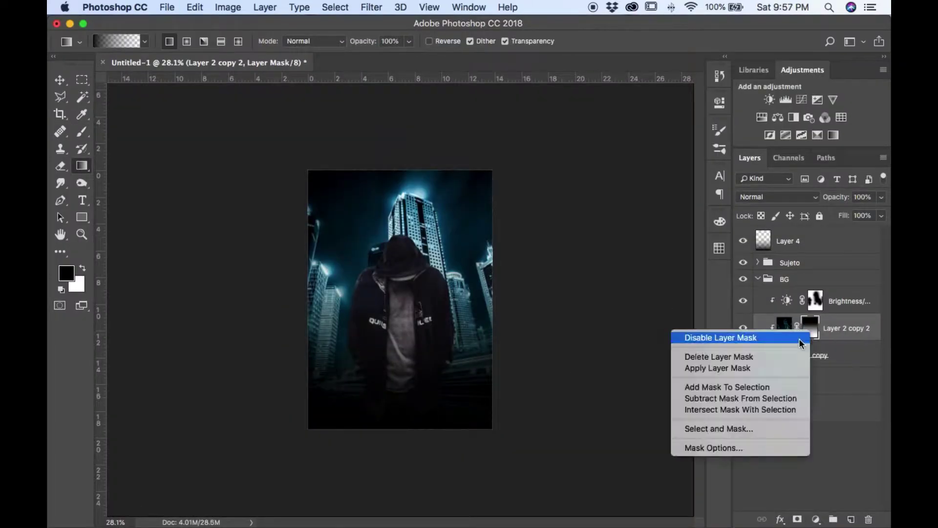
left_click(768, 367)
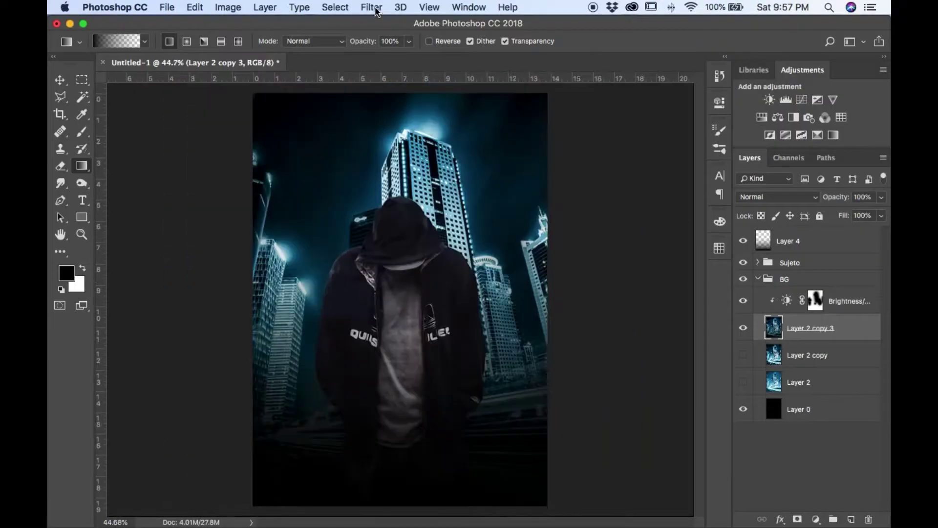
Try Curves and Levels on the figure, then settle on a masked Brightness/Contrast adjustment
left_click(815, 518)
left_click(801, 329)
key("ctrl+z")
left_click(816, 519)
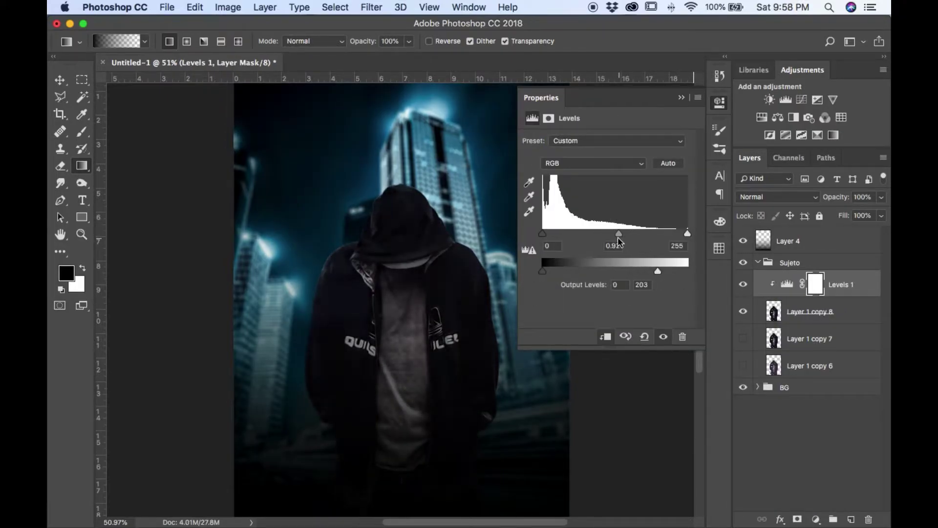
key("ctrl+z")
left_click(816, 519)
left_click(831, 310)
key("b")
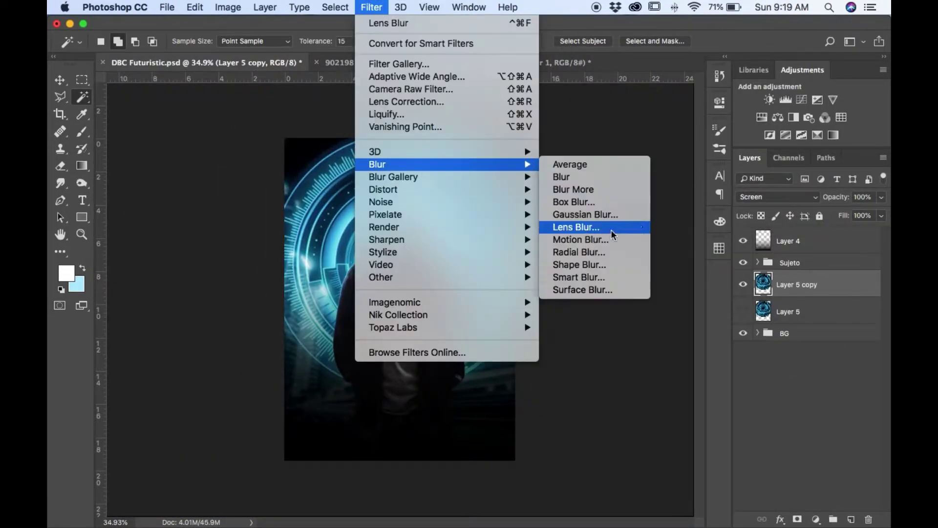
Set the blurred HUD ring copy's blend mode, add Color Balance, and pick the inner glow colour
left_click(785, 197)
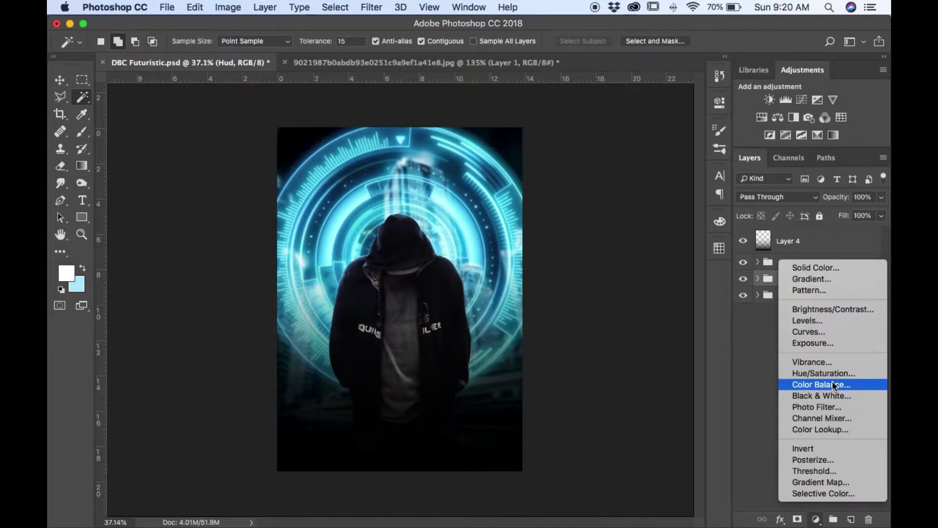
left_click(830, 382)
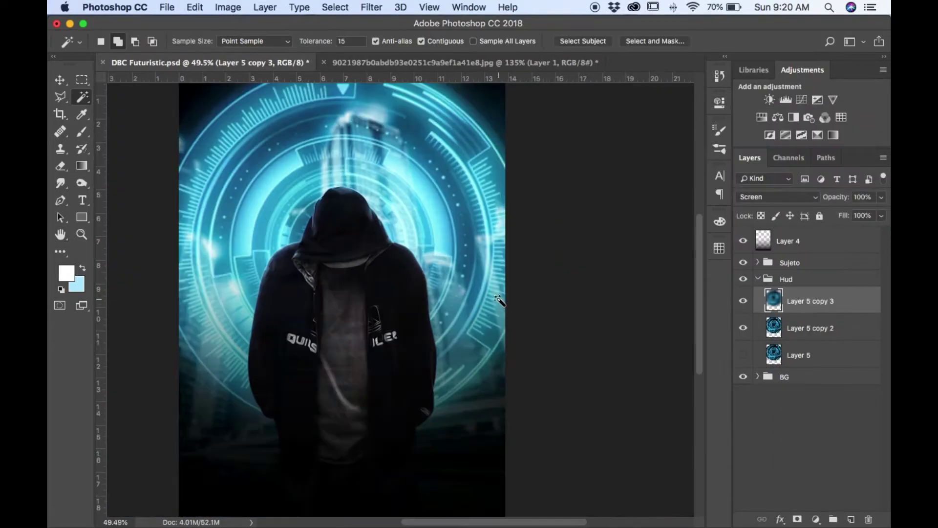
left_click(809, 334)
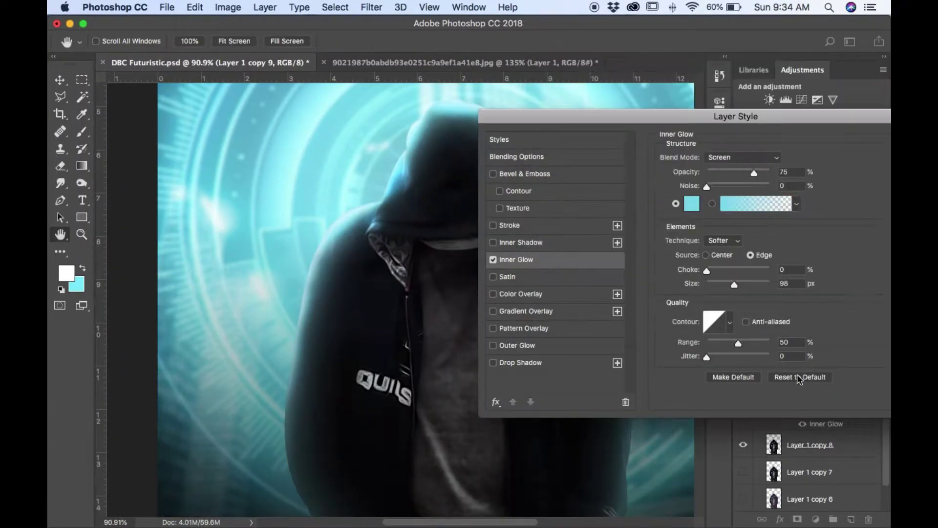
left_click(691, 204)
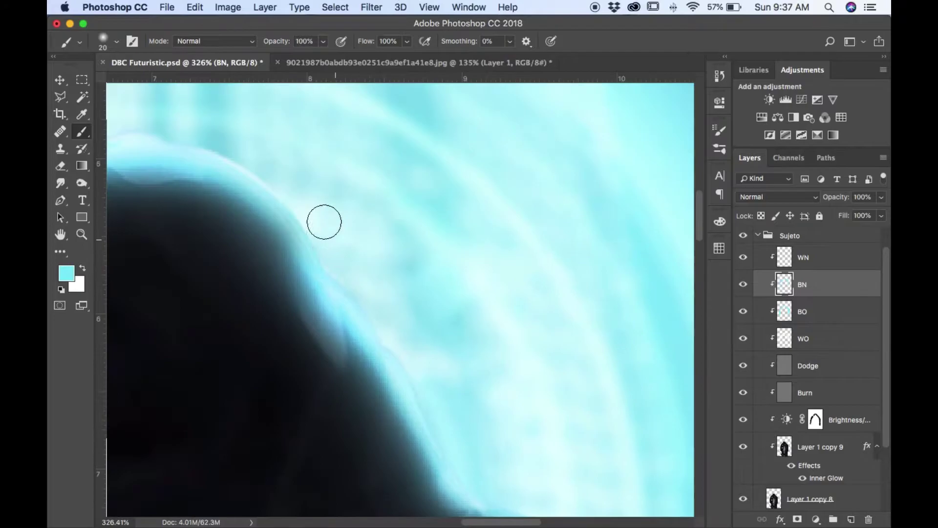
Fit the whole poster in view and select the WN highlight layer
key("ctrl+0")
left_click(820, 257)
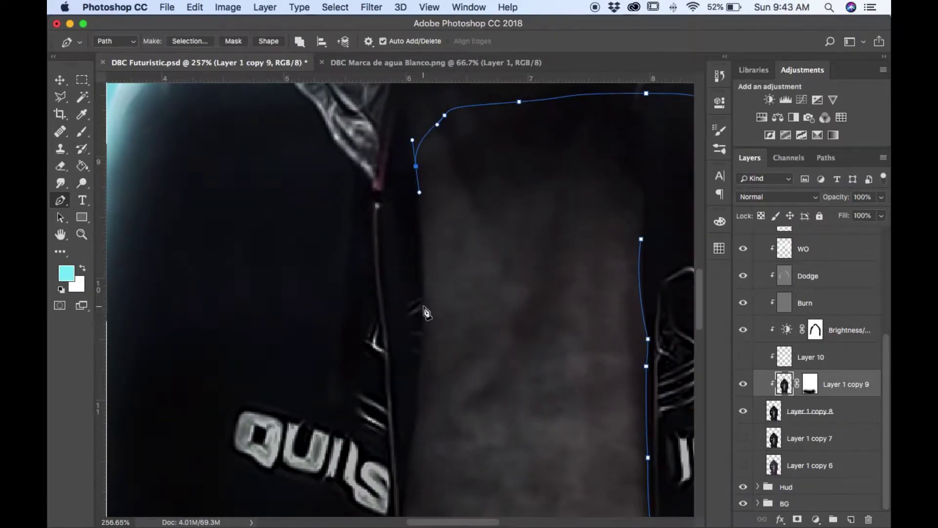
Extend the path down the zipper edge and convert it into a selection
left_click(413, 386)
key("super+0")
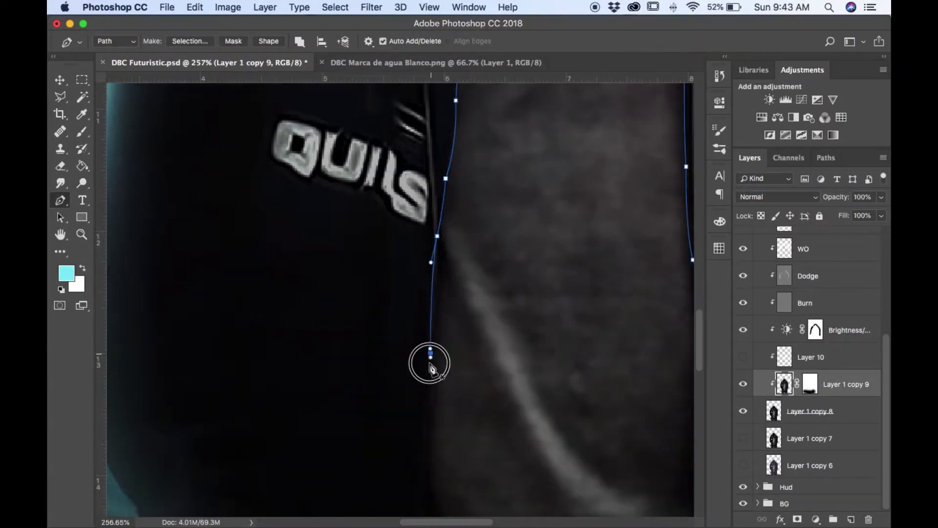
key("super+Return")
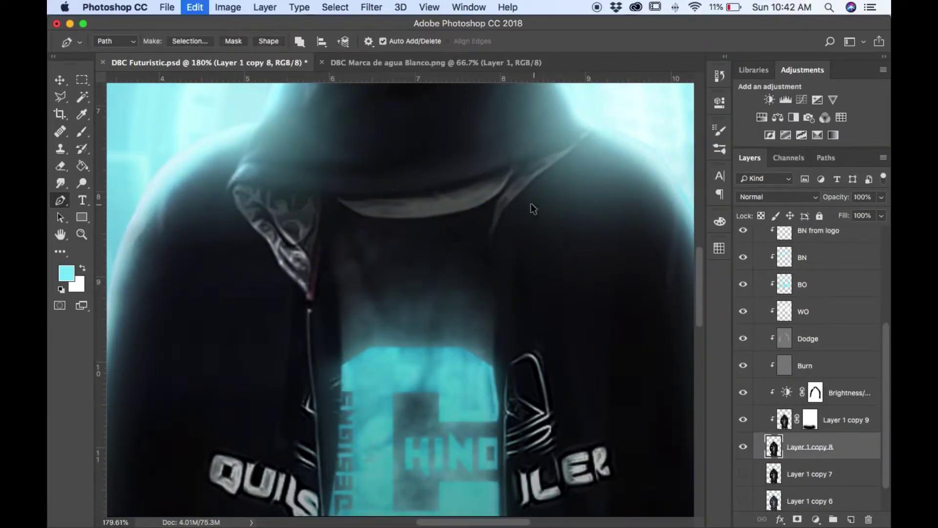
Add an anchor along the hood edge, then Stamp Visible into a merged layer
left_click(512, 180)
scroll(514, 191, "up", 3)
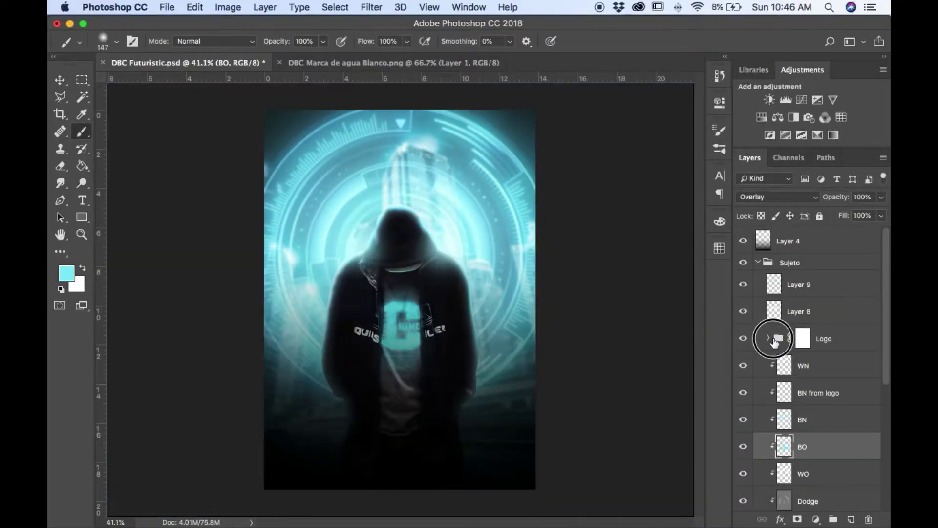
key("ctrl+shift+alt+e")
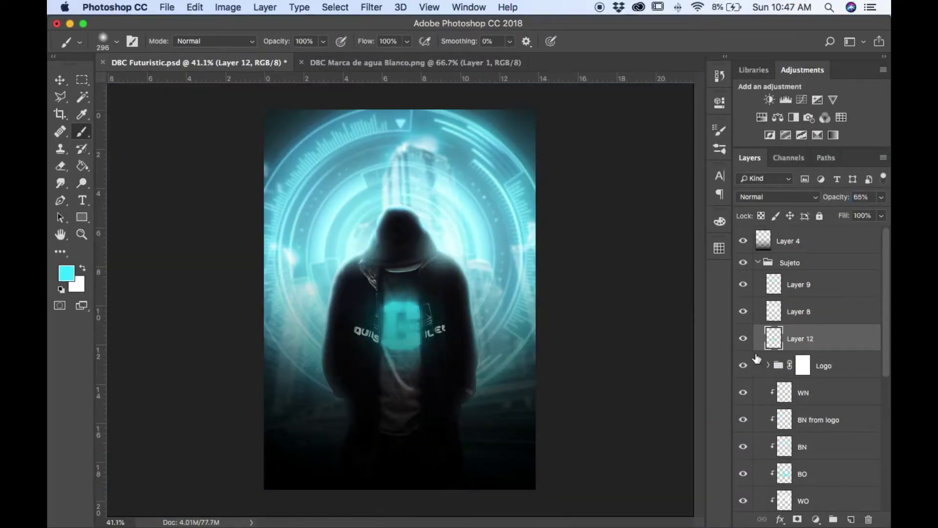
Set the merged layer to Screen at lower opacity and the glow layer to Soft Light at 34%
left_click(777, 196)
left_click(755, 138)
left_click_drag(840, 197, 832, 197)
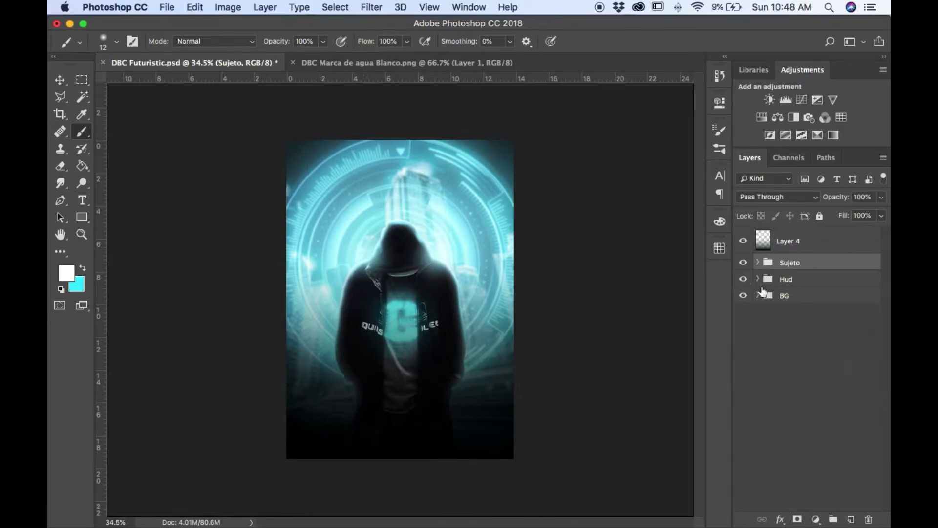
left_click(777, 196)
left_click(760, 253)
left_click_drag(881, 196, 806, 205)
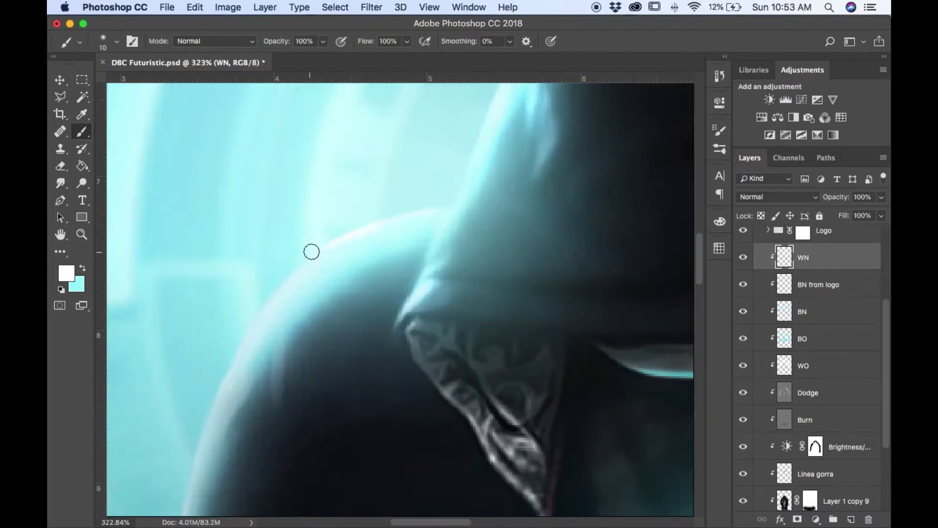
Add a new empty top layer and start a text box near the poster's bottom
scroll(311, 252, "down", 10)
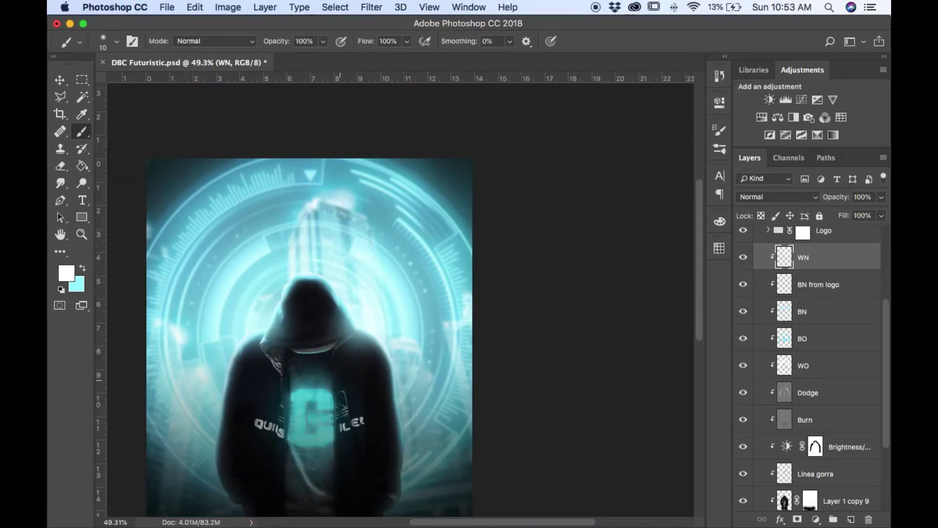
scroll(759, 264, "up", 3)
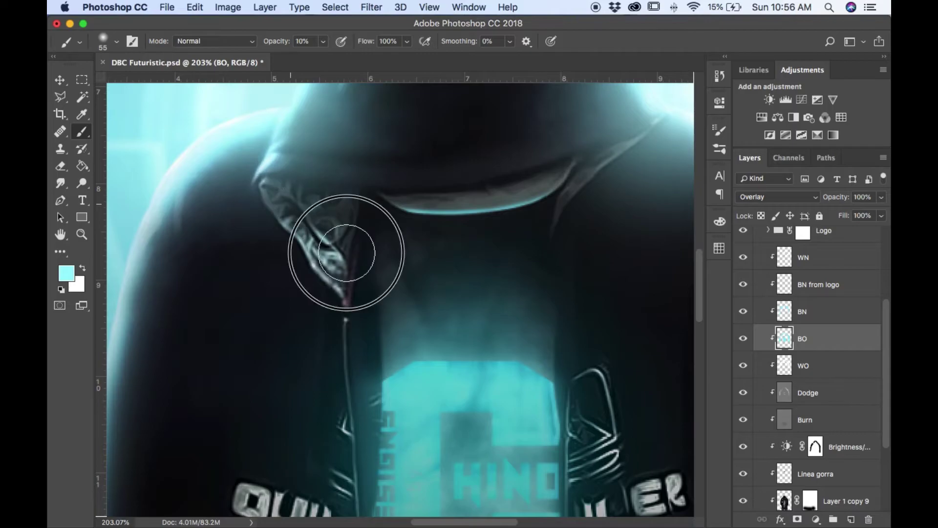
scroll(420, 232, "right", 3)
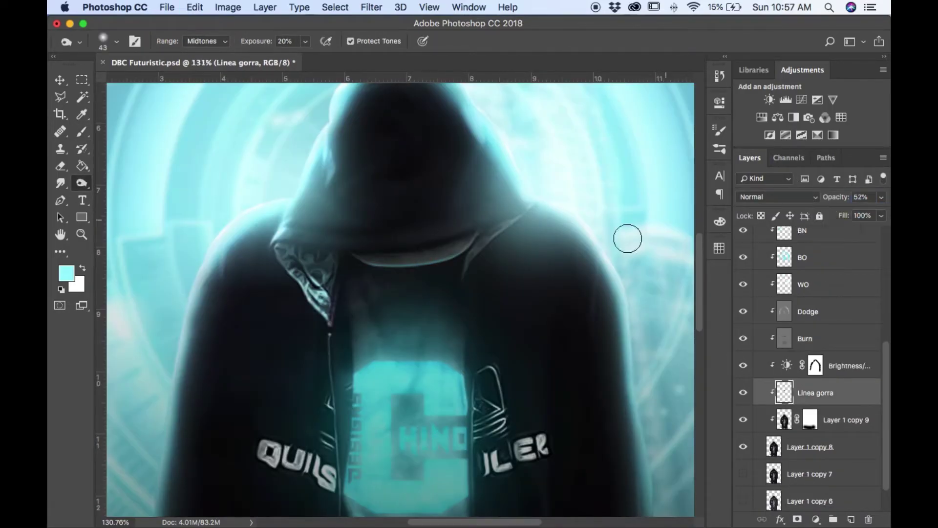
scroll(627, 238, "down", 5, "alt")
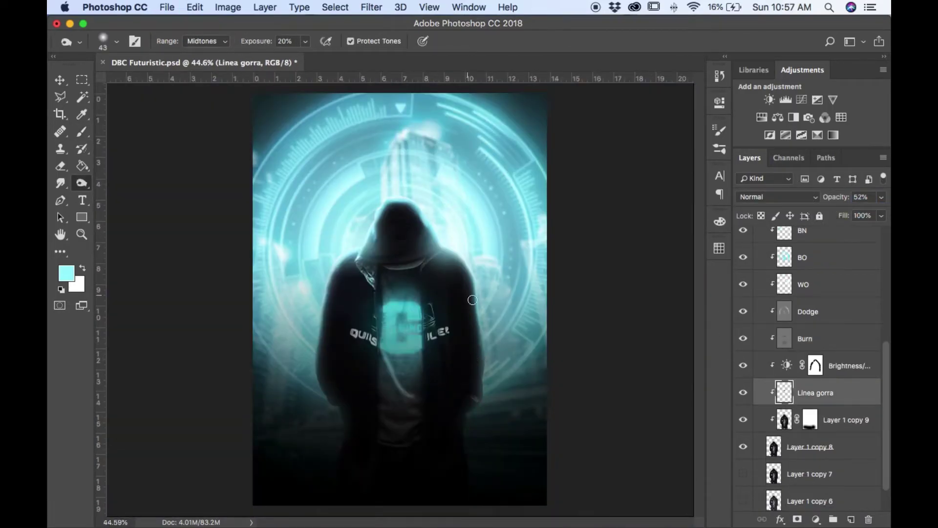
left_click(850, 519)
left_click(339, 450)
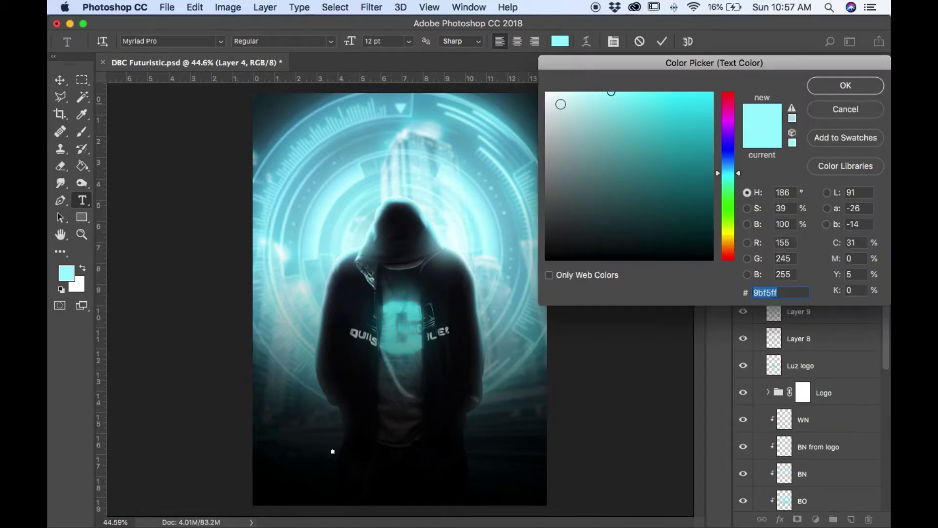
Commit the title text, scale it up, and give it a tuned Outer Glow
left_click(660, 41)
key("ctrl+t")
left_click_drag(359, 458, 484, 459)
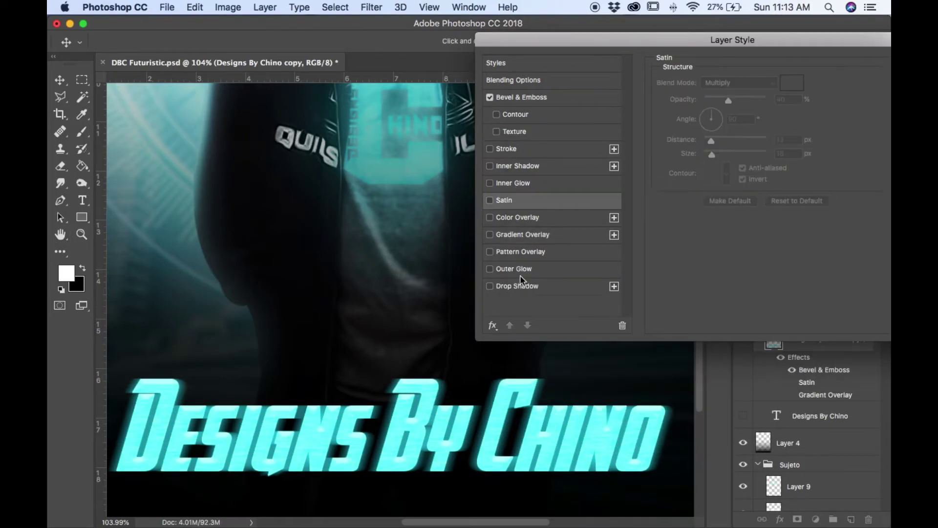
left_click(513, 269)
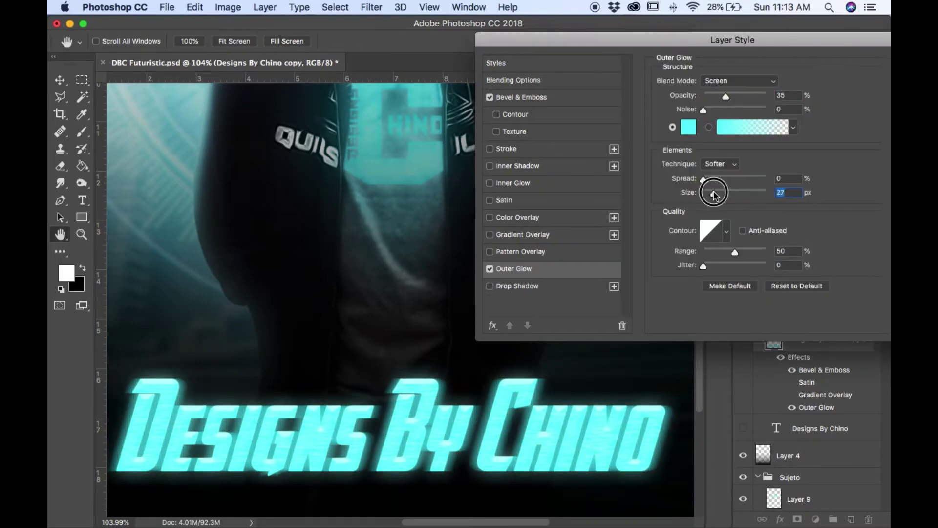
left_click_drag(723, 96, 727, 98)
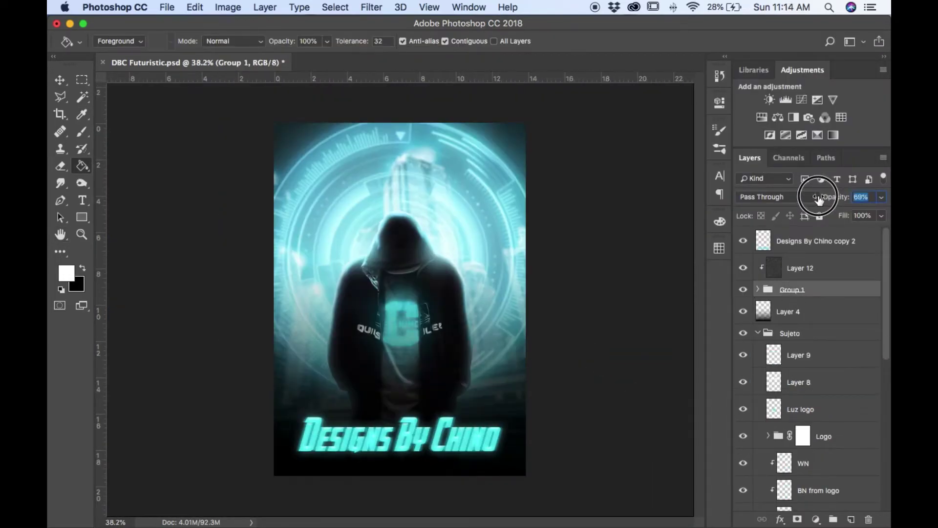
Move the title copy beneath the title and flip and squash it into a reflection
left_click(787, 311)
left_click(757, 332)
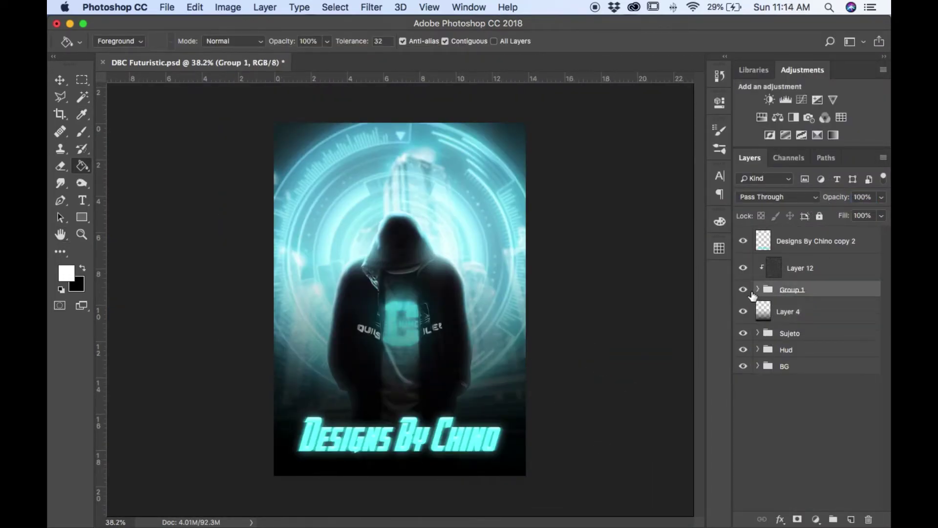
left_click_drag(809, 327, 821, 403)
scroll(419, 446, "up", 3)
left_click_drag(419, 446, 546, 454)
key("ctrl+t")
left_click_drag(401, 391, 401, 463)
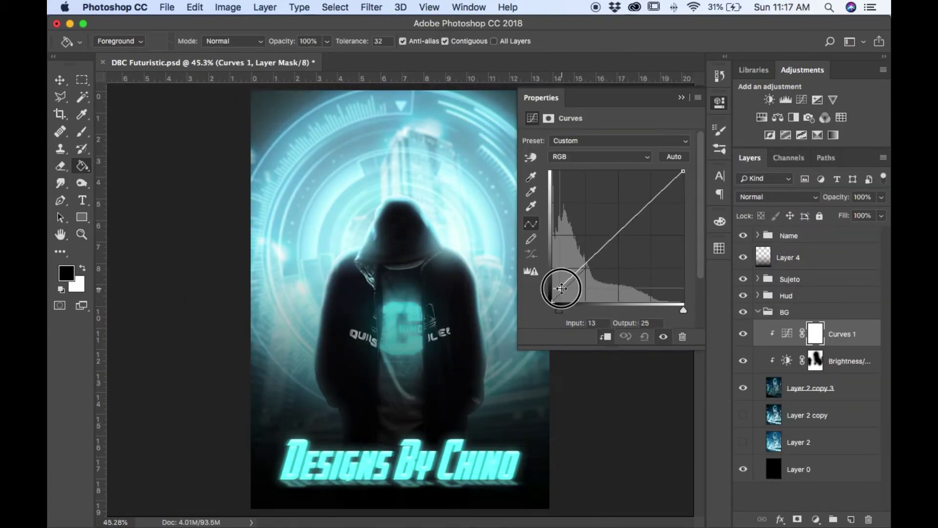
Deepen shadows with the Curves black point and add a Gradient Map set to Overlay
mouse_move(553, 311)
left_mouse_down()
mouse_move(601, 313)
mouse_move(568, 312)
left_mouse_up()
left_click(815, 518)
left_click(826, 496)
key("shift+alt+o")
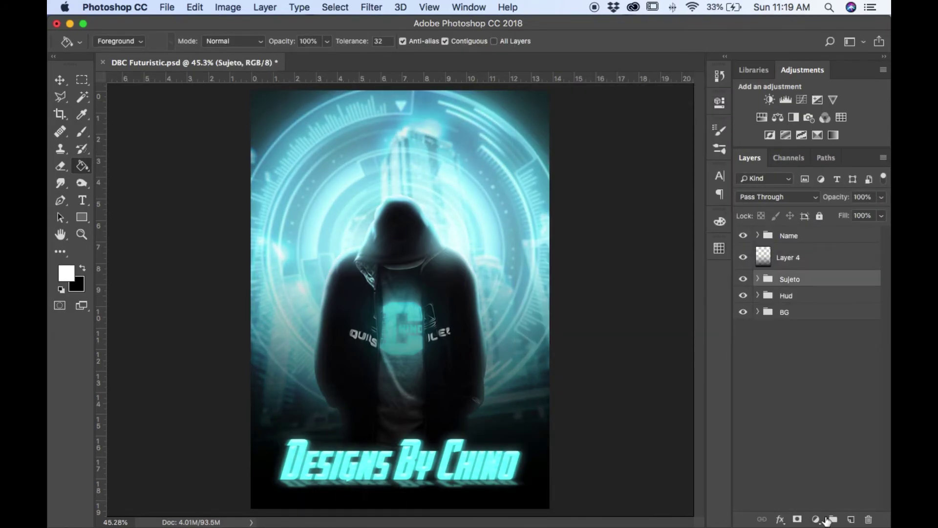
Add Hue/Saturation with Saturation +22, then raise Clarity to +6 in Camera Raw
left_click(825, 519)
left_click(825, 390)
left_click_drag(606, 209, 623, 214)
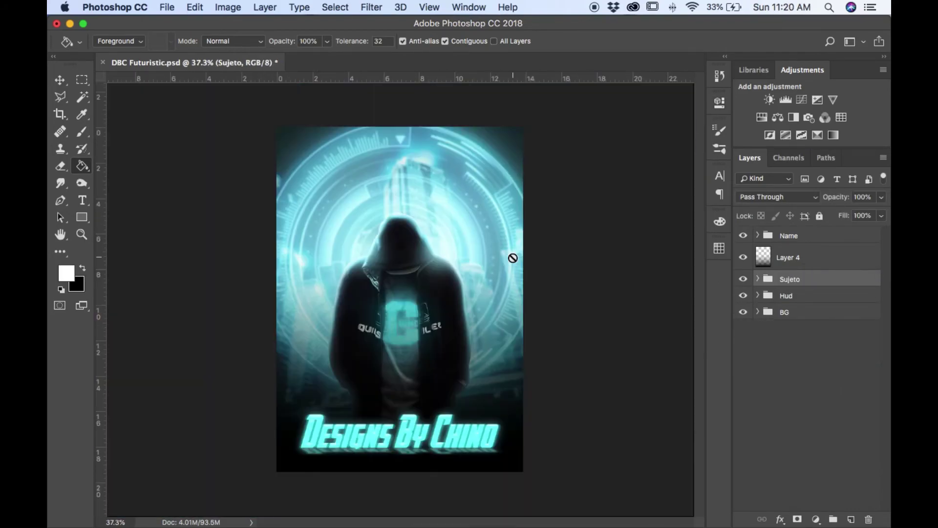
left_click(743, 235)
left_click(806, 257)
key("shift+super+a")
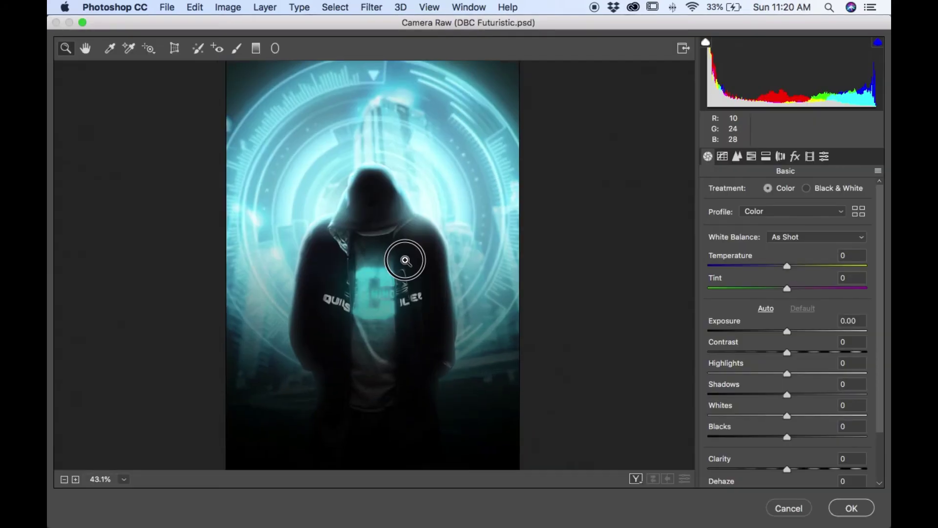
left_click_drag(786, 408, 791, 413)
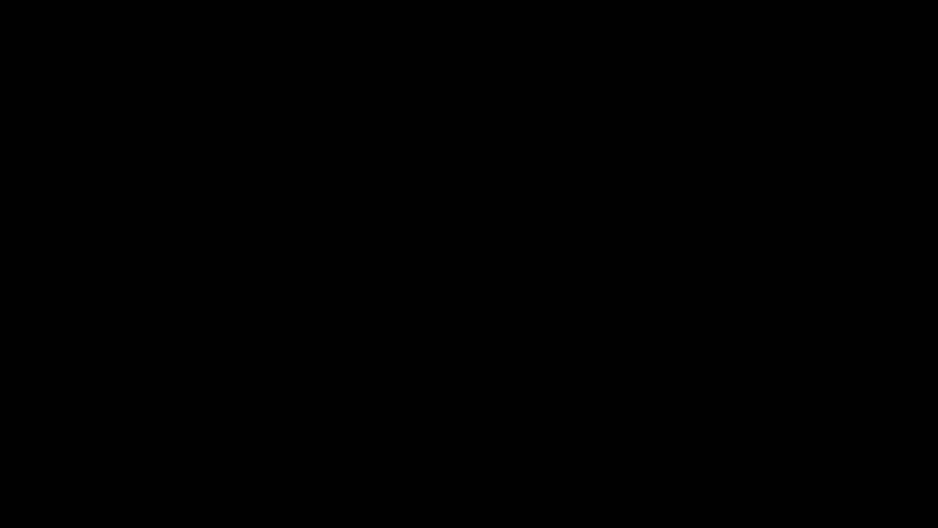